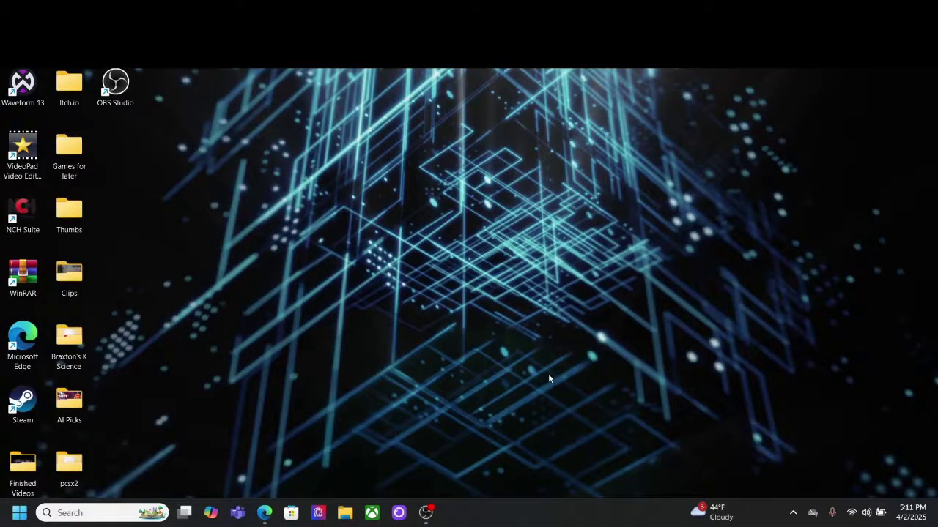
Sort the itch.io games list by New & Popular and browse the grid.
{"action": "left_click", "coordinate": [264, 454]}
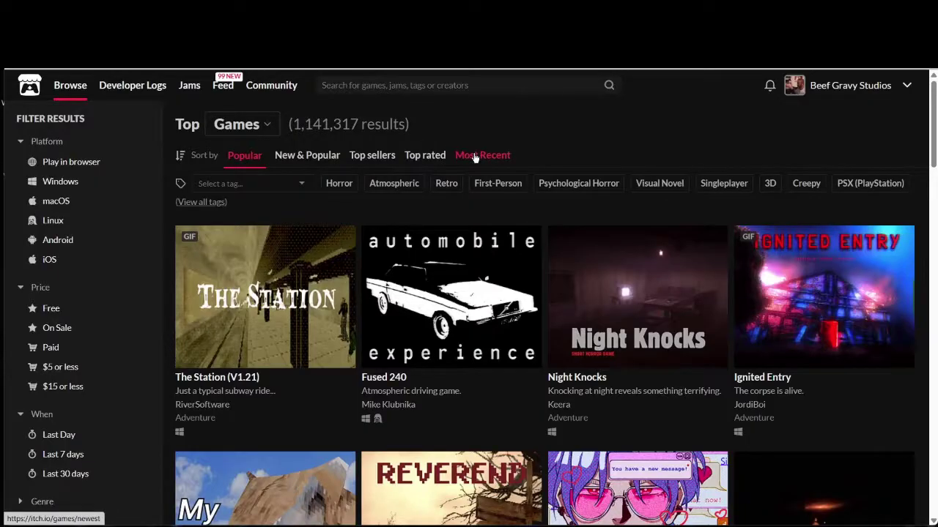
{"action": "left_click", "coordinate": [302, 155]}
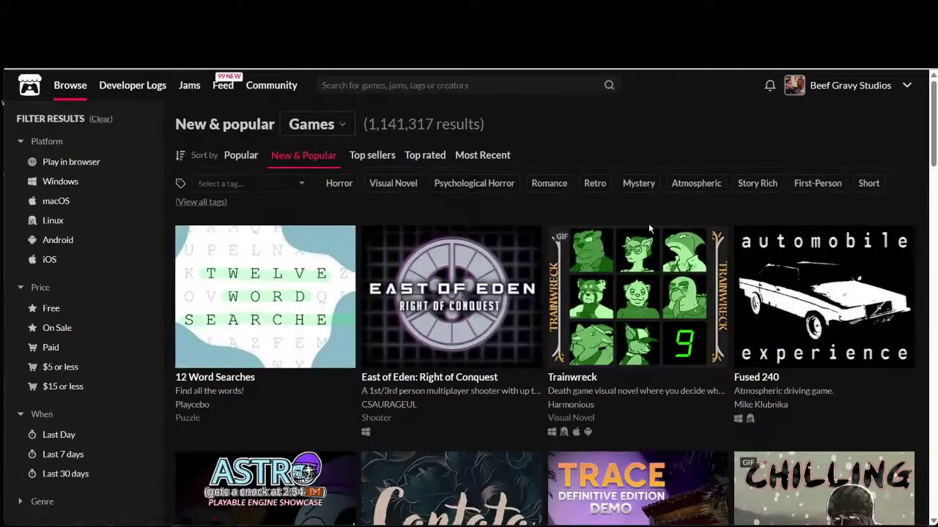
{"action": "scroll", "coordinate": [495, 269], "scroll_direction": "down", "scroll_amount": 5}
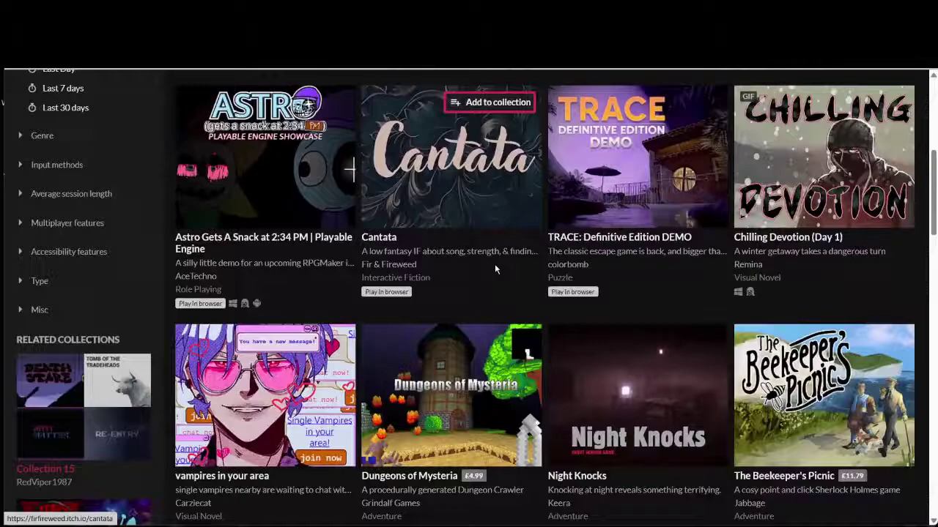
{"action": "scroll", "coordinate": [495, 269], "scroll_direction": "down", "scroll_amount": 4}
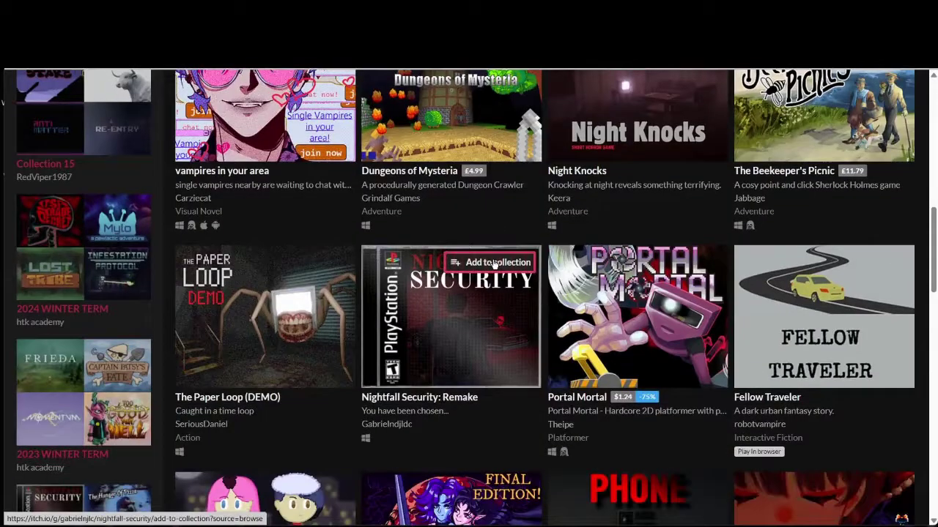
{"action": "scroll", "coordinate": [494, 263], "scroll_direction": "down", "scroll_amount": 3}
{"action": "scroll", "coordinate": [493, 259], "scroll_direction": "up", "scroll_amount": 4}
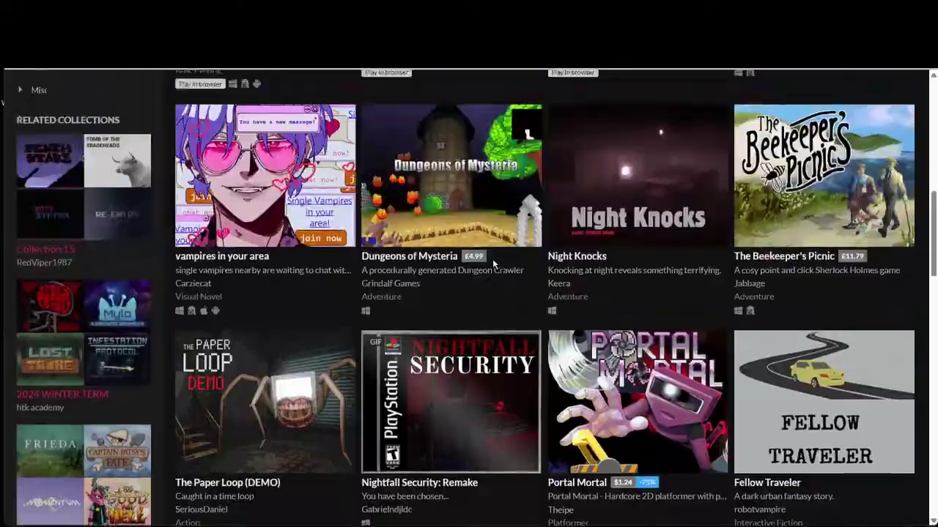
{"action": "scroll", "coordinate": [492, 258], "scroll_direction": "up", "scroll_amount": 10}
Re-sort the list by Most Recent, showing Latest Games headed by Veggie Match.
{"action": "left_click", "coordinate": [477, 156]}
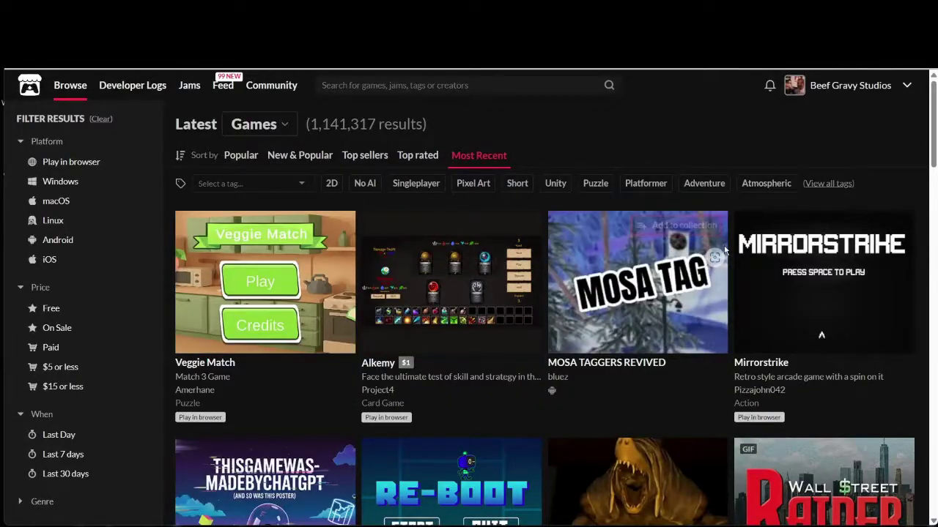
{"action": "scroll", "coordinate": [561, 318], "scroll_direction": "down", "scroll_amount": 10}
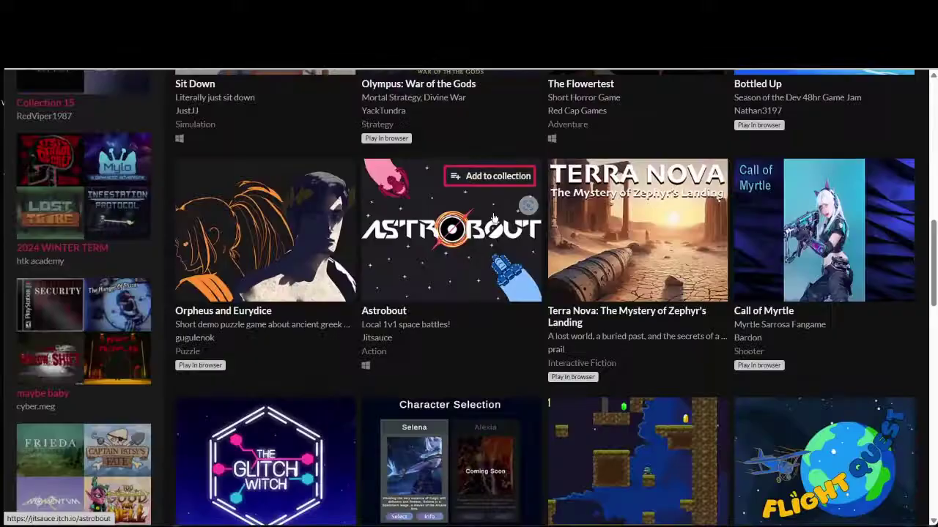
{"action": "scroll", "coordinate": [493, 219], "scroll_direction": "down", "scroll_amount": 5}
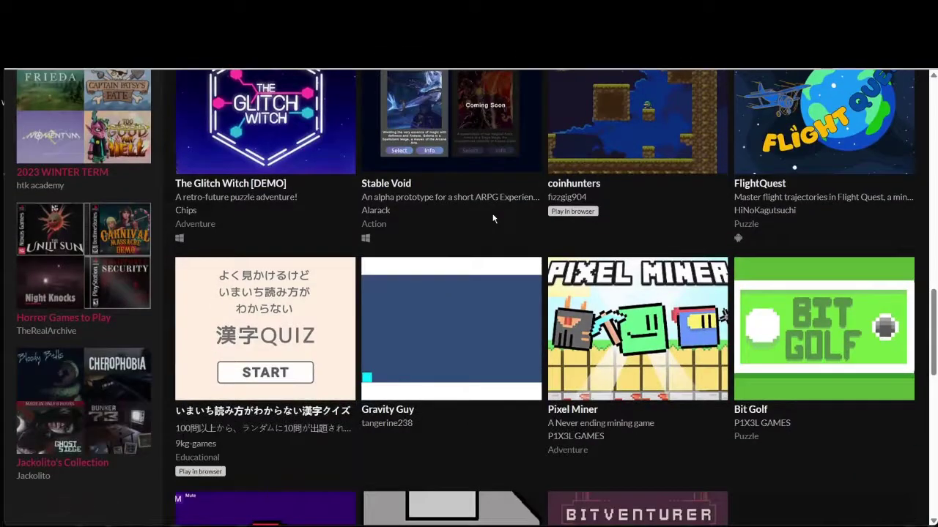
{"action": "scroll", "coordinate": [493, 218], "scroll_direction": "down", "scroll_amount": 3}
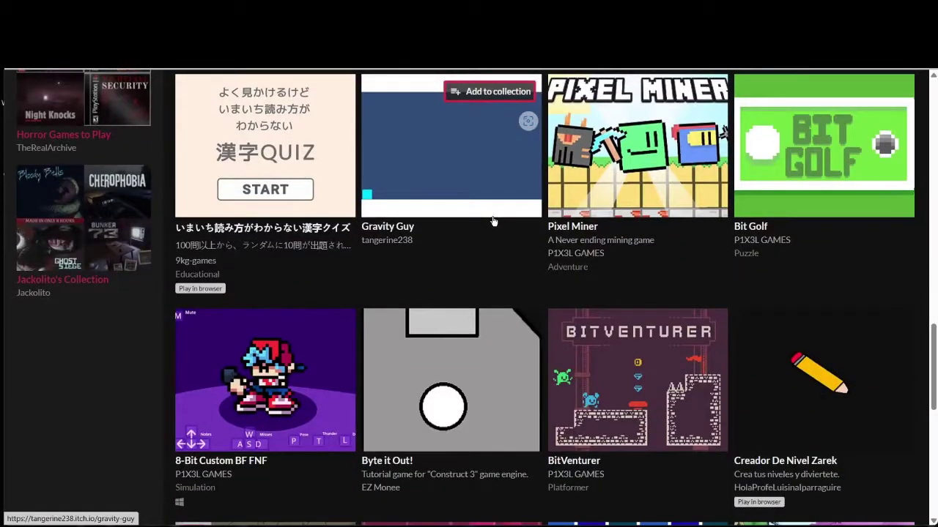
{"action": "scroll", "coordinate": [493, 218], "scroll_direction": "up", "scroll_amount": 18}
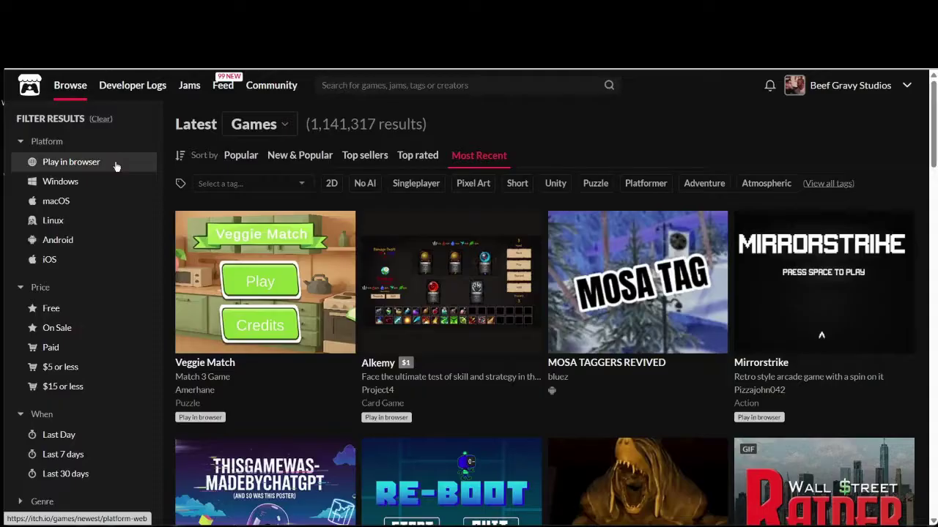
{"action": "left_click", "coordinate": [71, 162]}
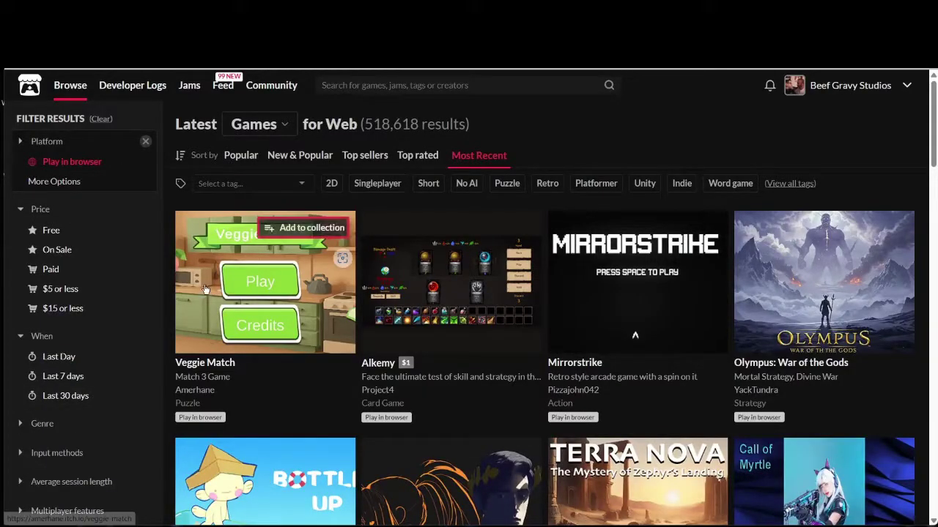
{"action": "left_click", "coordinate": [234, 300]}
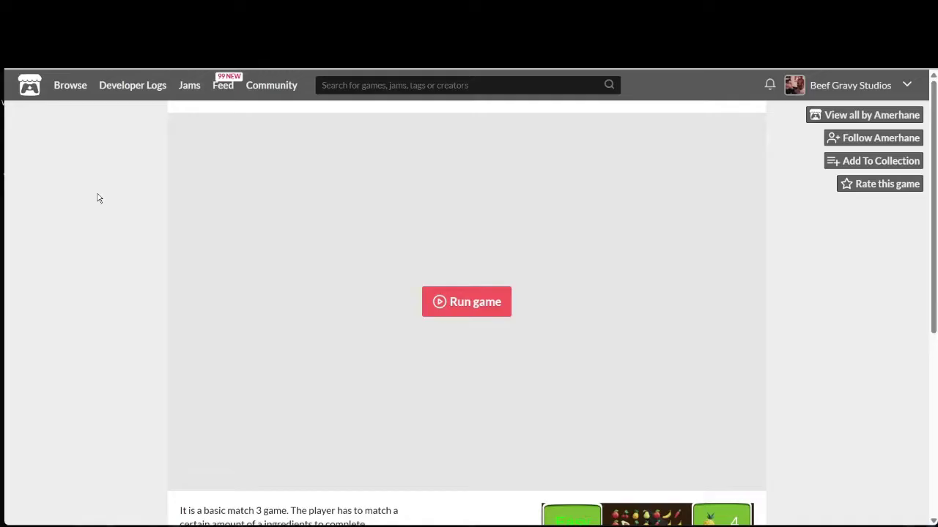
{"action": "scroll", "coordinate": [103, 197], "scroll_direction": "down", "scroll_amount": 5}
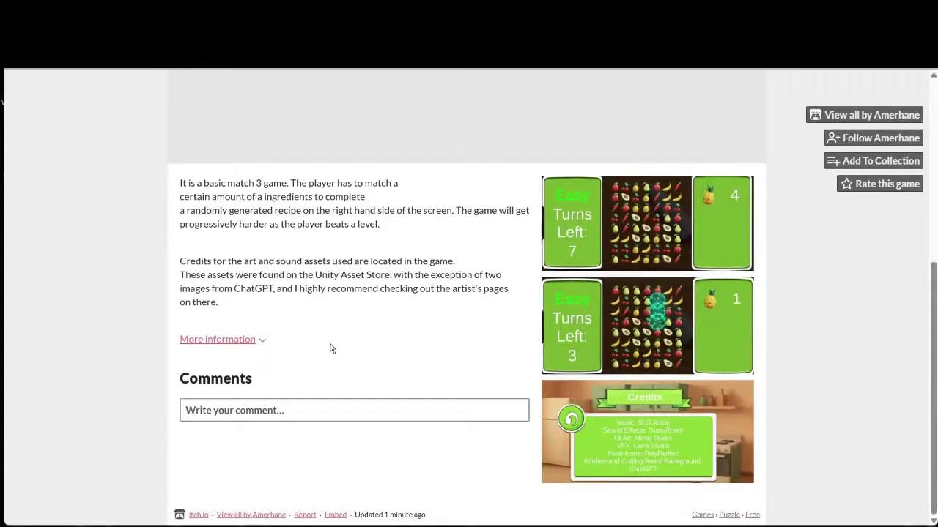
{"action": "scroll", "coordinate": [352, 343], "scroll_direction": "up", "scroll_amount": 5}
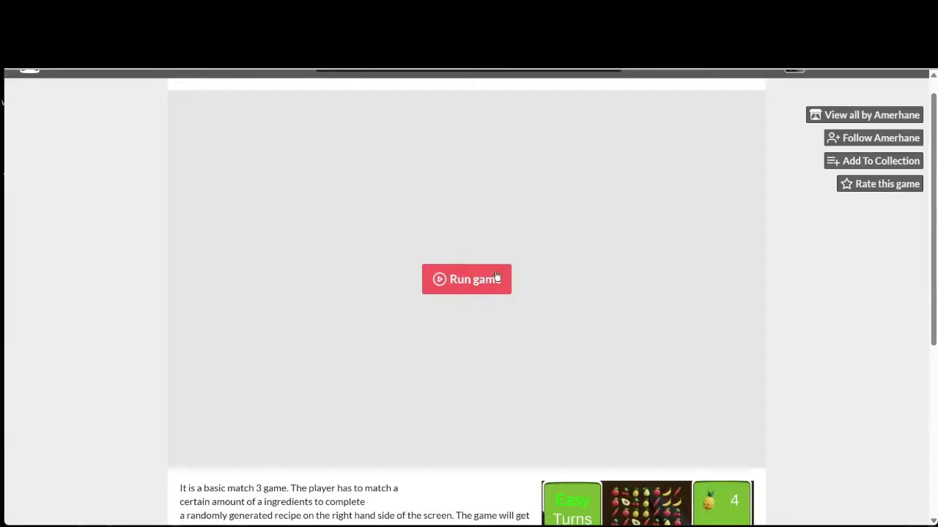
{"action": "key", "text": "alt+Left"}
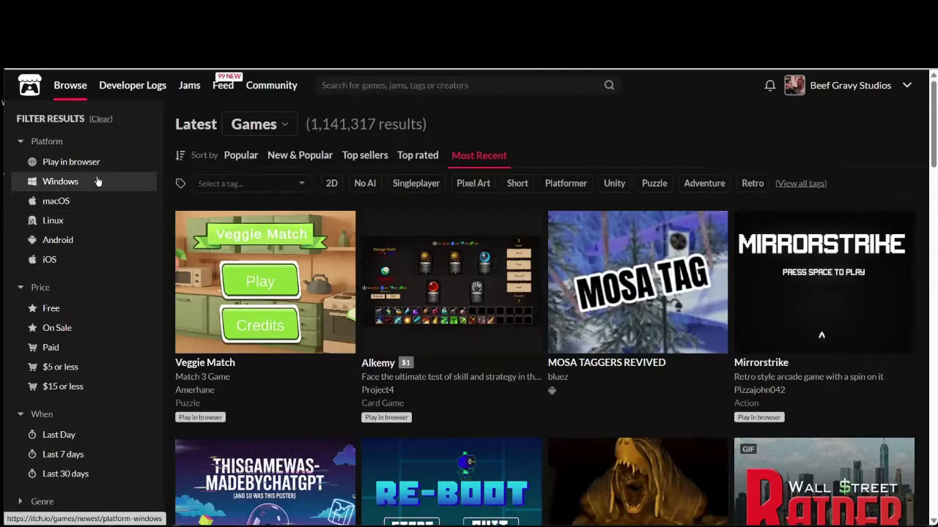
Filter to Windows, Free, and Last Day games, leaving 451 results.
{"action": "left_click", "coordinate": [97, 182]}
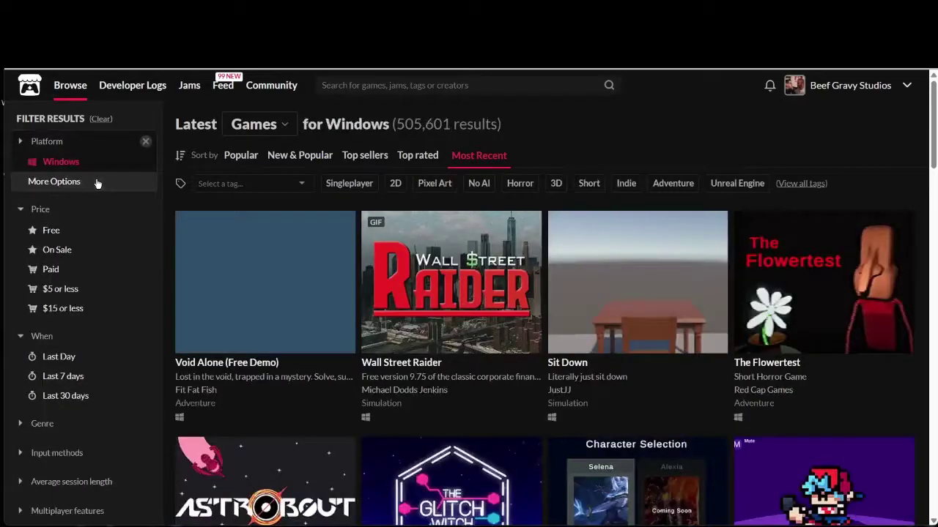
{"action": "left_click", "coordinate": [96, 234]}
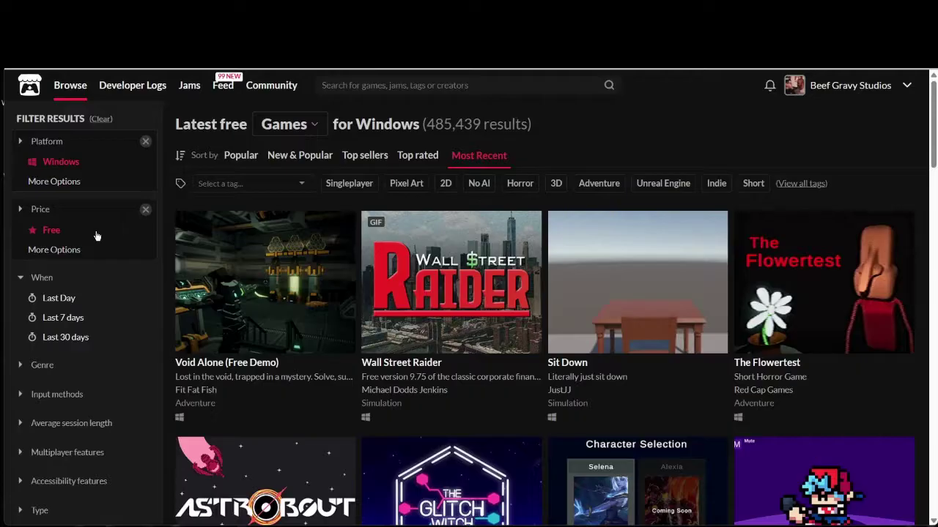
{"action": "left_click", "coordinate": [99, 302]}
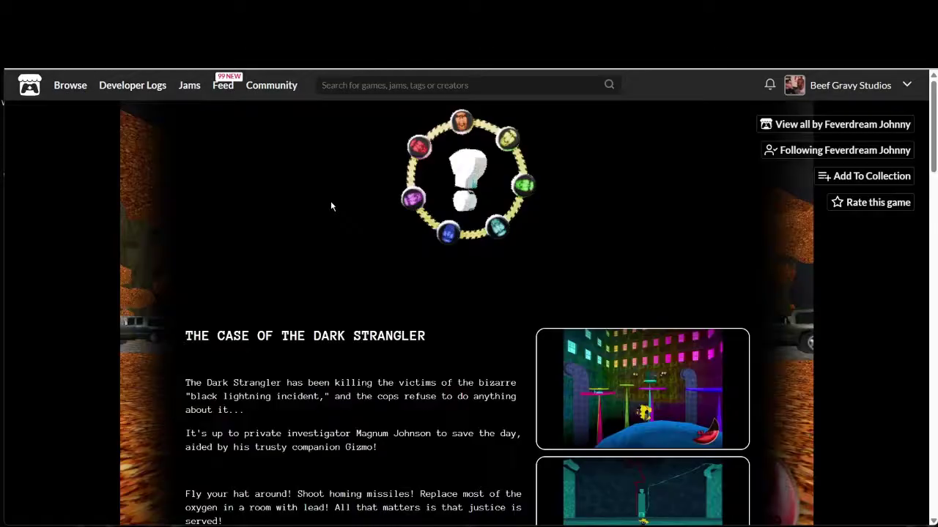
Scroll The Case of the Dark Strangler page, expanding then collapsing its More information details.
{"action": "scroll", "coordinate": [331, 201], "scroll_direction": "down", "scroll_amount": 3}
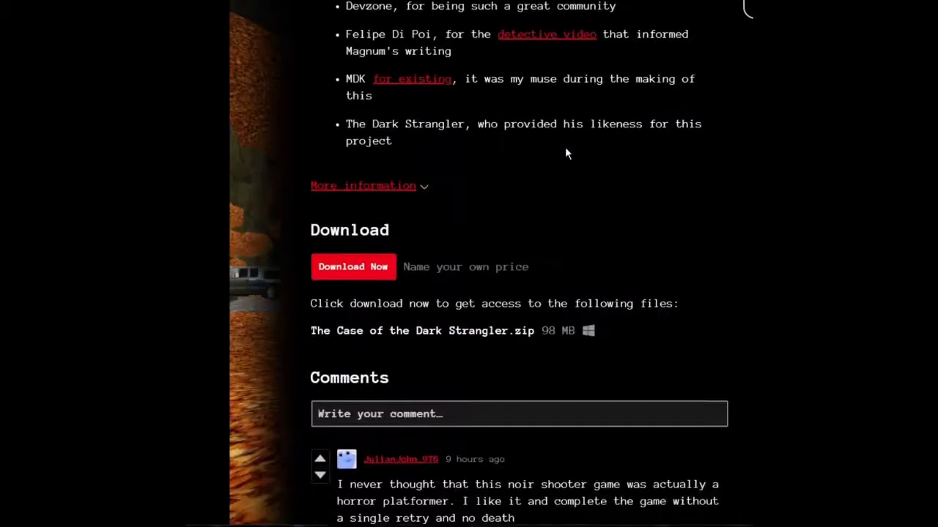
{"action": "scroll", "coordinate": [565, 153], "scroll_direction": "down", "scroll_amount": 2}
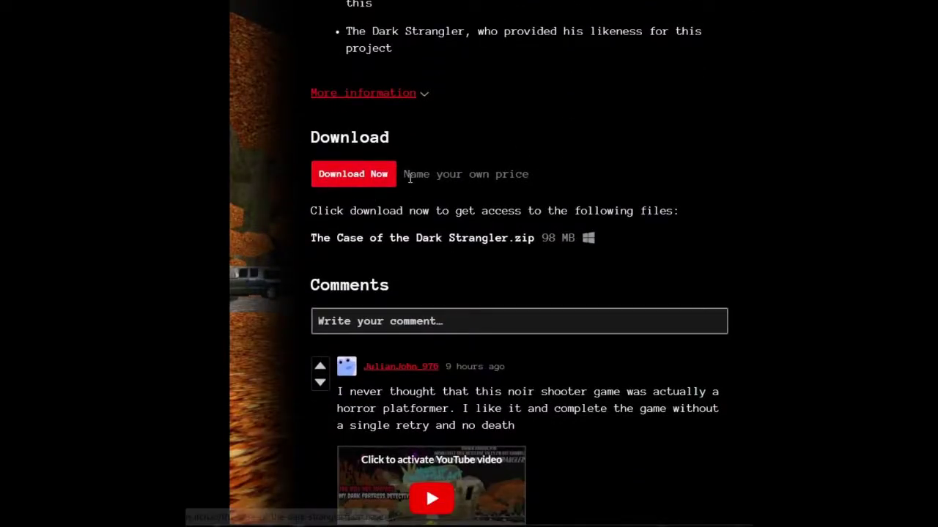
{"action": "scroll", "coordinate": [750, 168], "scroll_direction": "up", "scroll_amount": 5}
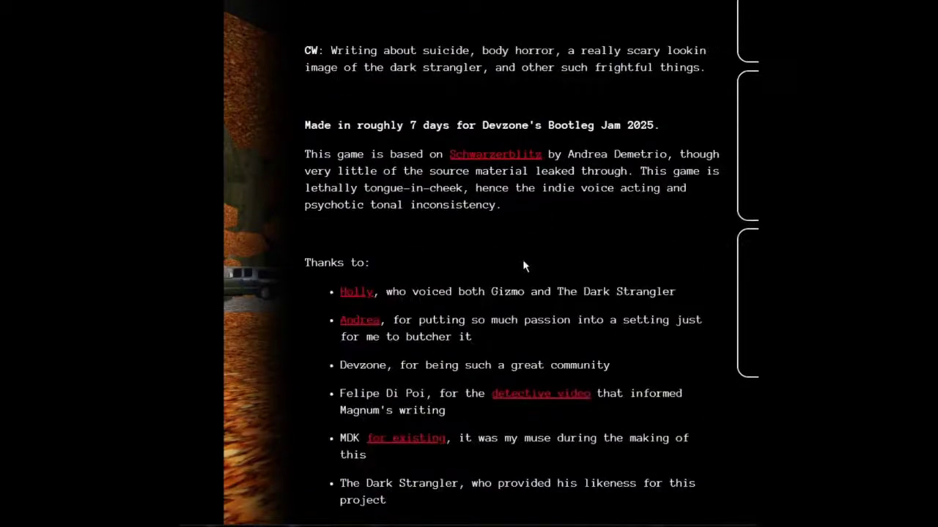
{"action": "scroll", "coordinate": [537, 205], "scroll_direction": "down", "scroll_amount": 4}
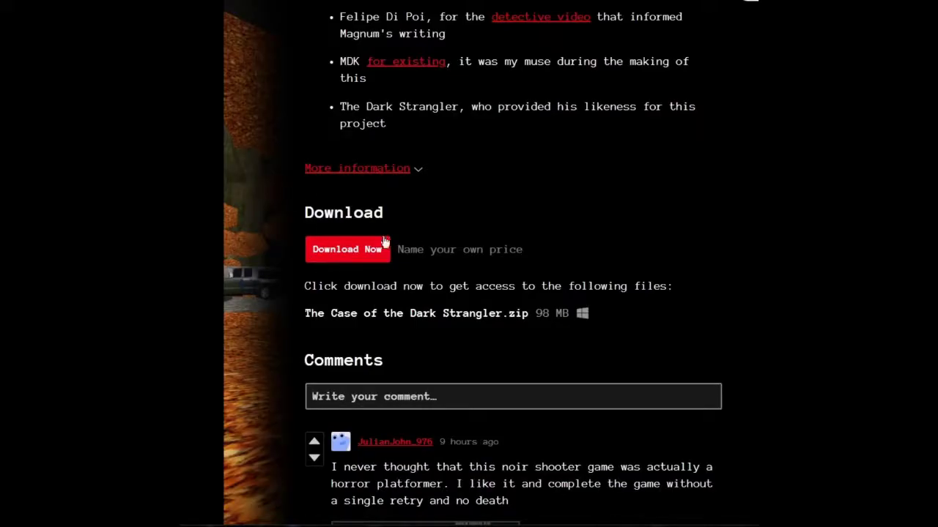
{"action": "left_click", "coordinate": [366, 171]}
{"action": "scroll", "coordinate": [557, 132], "scroll_direction": "down", "scroll_amount": 1}
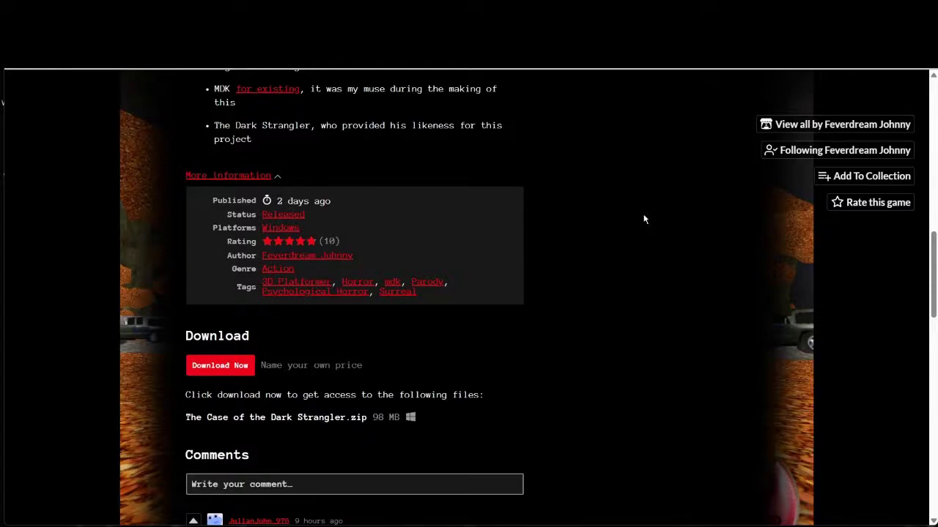
{"action": "left_click", "coordinate": [227, 175]}
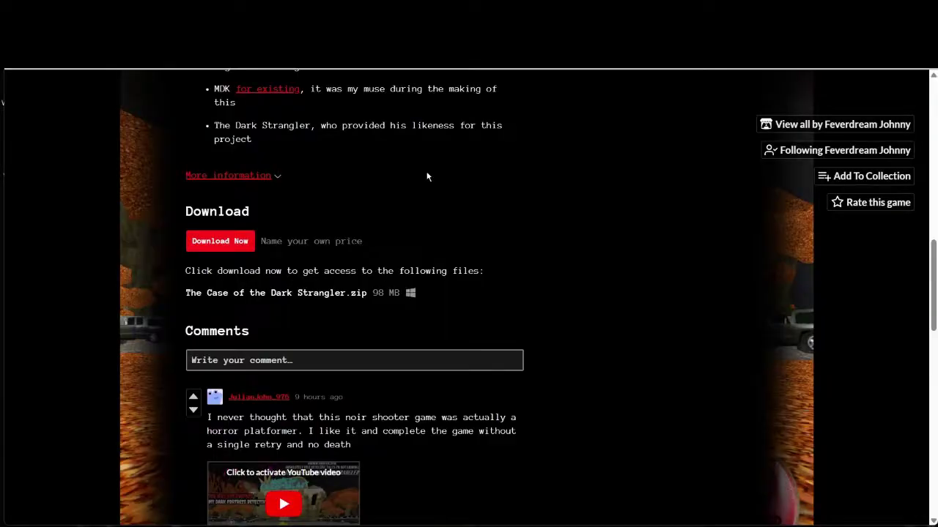
Get The Case of the Dark Strangler.zip (98 MB) free via 'No thanks, just take me to the downloads'.
{"action": "left_click", "coordinate": [219, 244]}
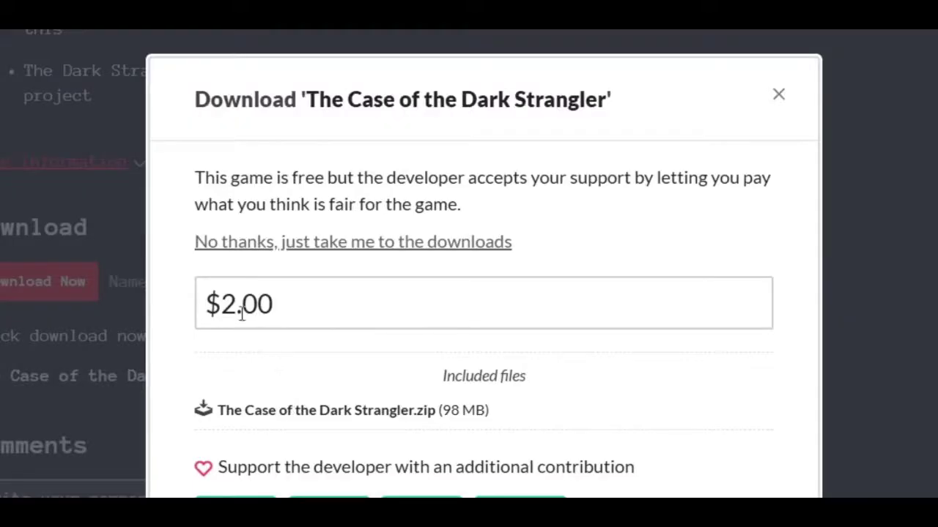
{"action": "left_click", "coordinate": [424, 255]}
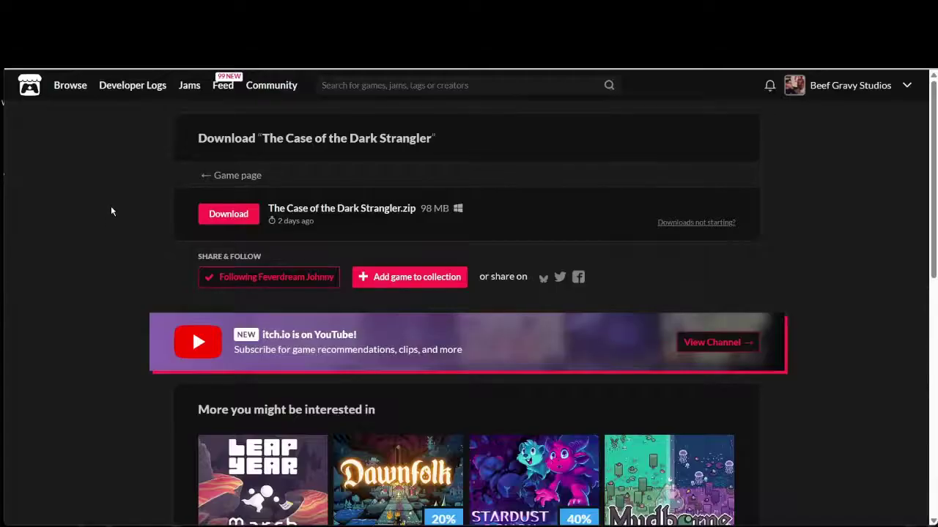
{"action": "left_click", "coordinate": [219, 216]}
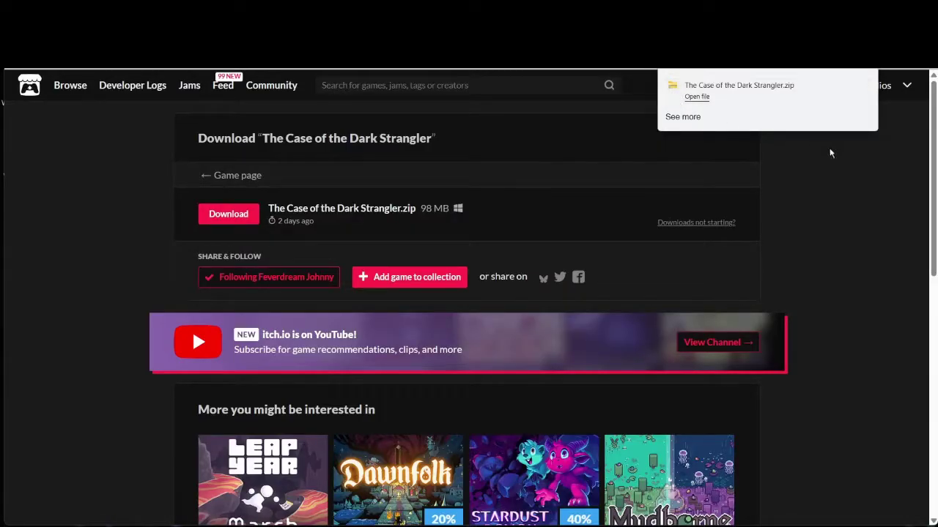
{"action": "left_click", "coordinate": [852, 196]}
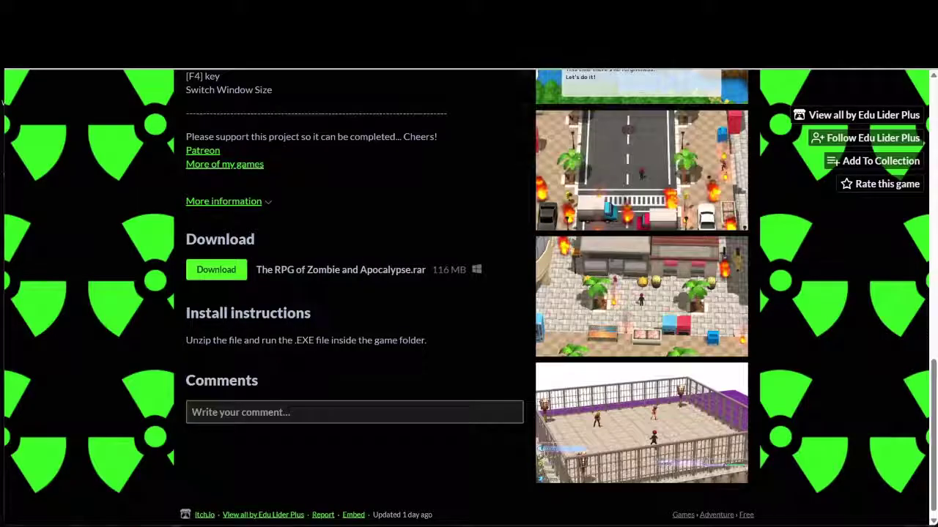
Download the 116 MB RPG of Zombie and Apocalypse.rar, dismiss the thanks message, and show the desktop.
{"action": "scroll", "coordinate": [462, 183], "scroll_direction": "up", "scroll_amount": 10}
{"action": "scroll", "coordinate": [477, 191], "scroll_direction": "down", "scroll_amount": 3}
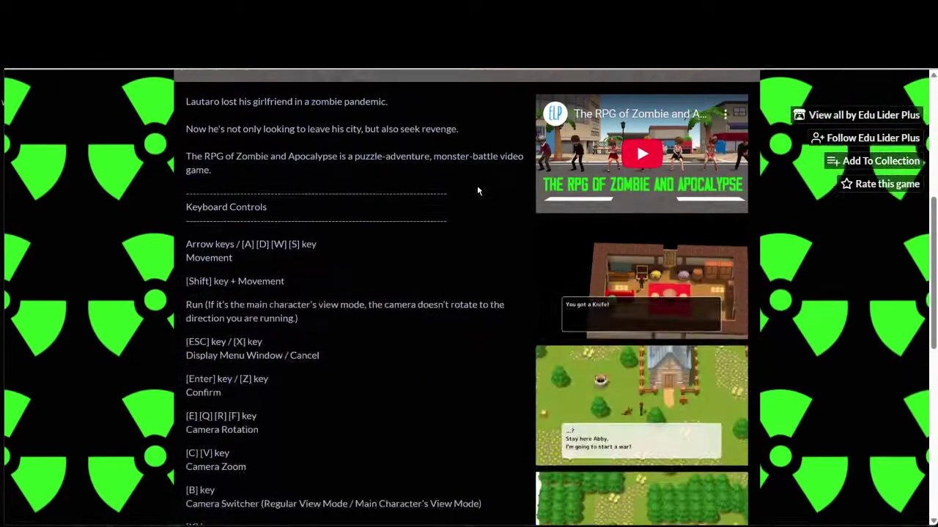
{"action": "scroll", "coordinate": [477, 191], "scroll_direction": "down", "scroll_amount": 8}
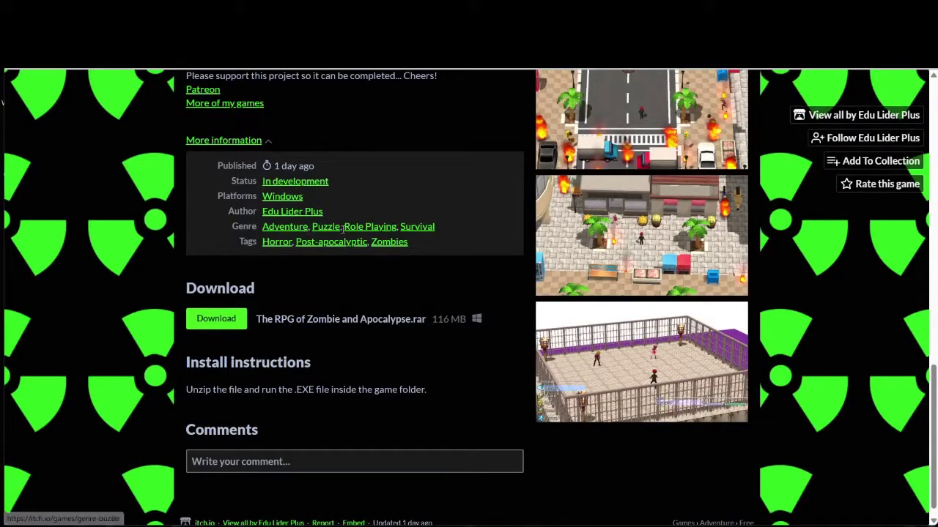
{"action": "scroll", "coordinate": [435, 167], "scroll_direction": "down", "scroll_amount": 1}
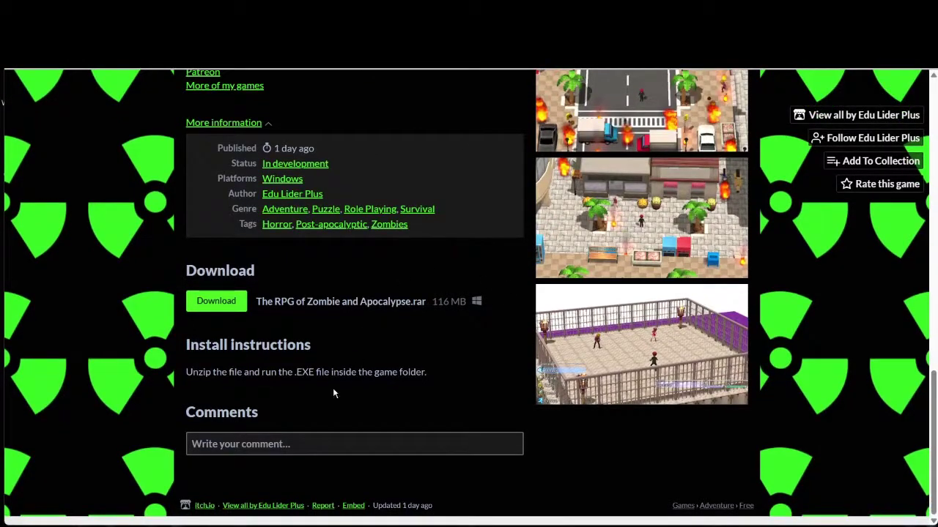
{"action": "left_click", "coordinate": [219, 301]}
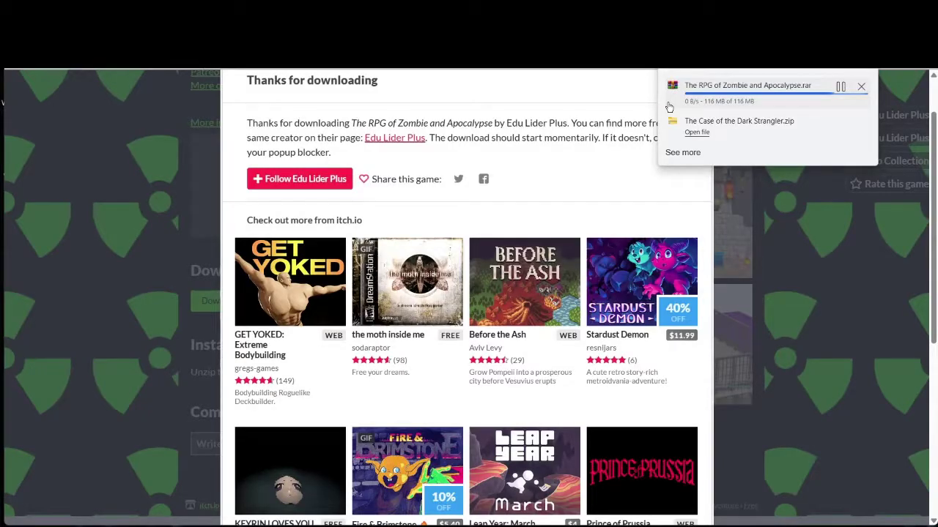
{"action": "left_click", "coordinate": [109, 200]}
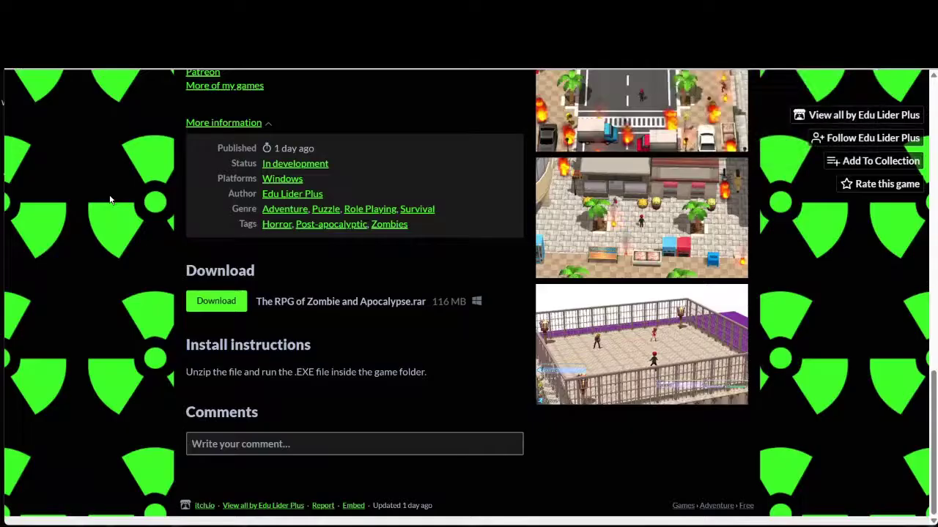
{"action": "key", "text": "super+d"}
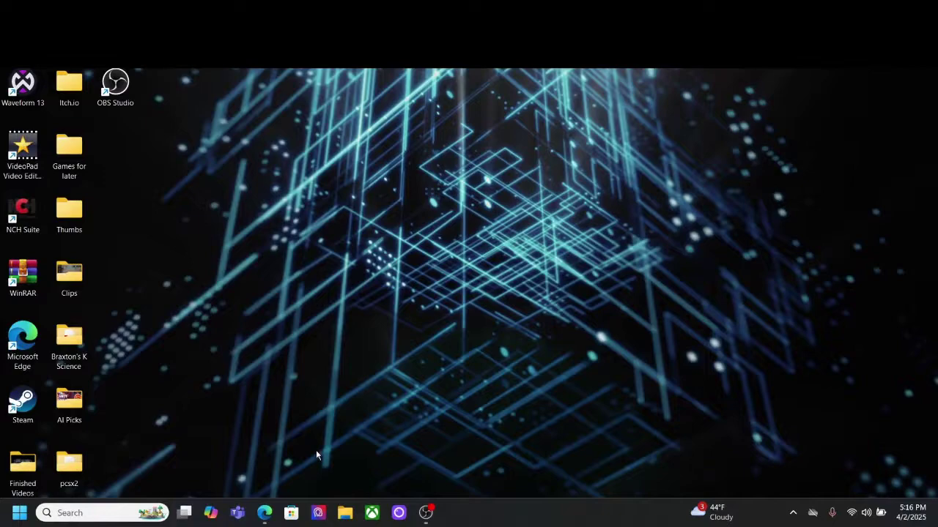
Open File Explorer on Downloads and select The RPG of Zombie and Apocalypse archive.
{"action": "left_click", "coordinate": [344, 515]}
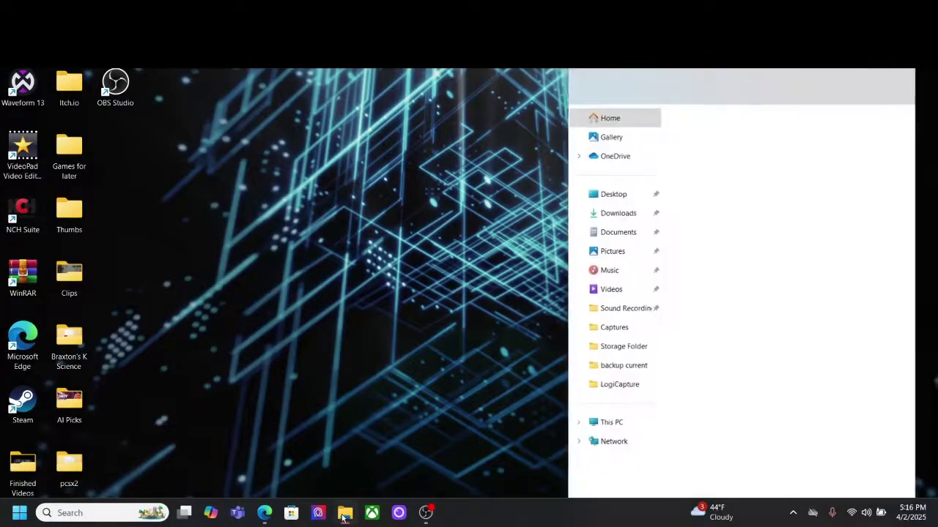
{"action": "left_click", "coordinate": [612, 217]}
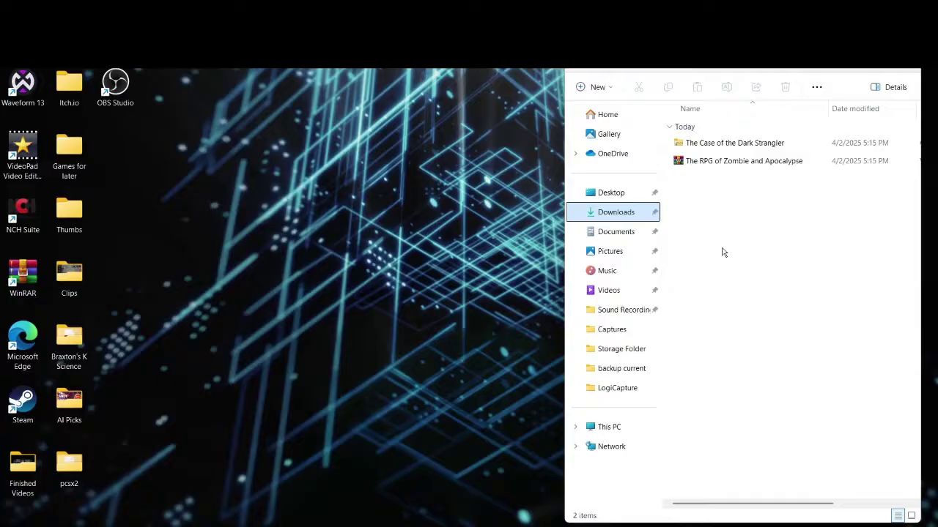
{"action": "left_click", "coordinate": [811, 254]}
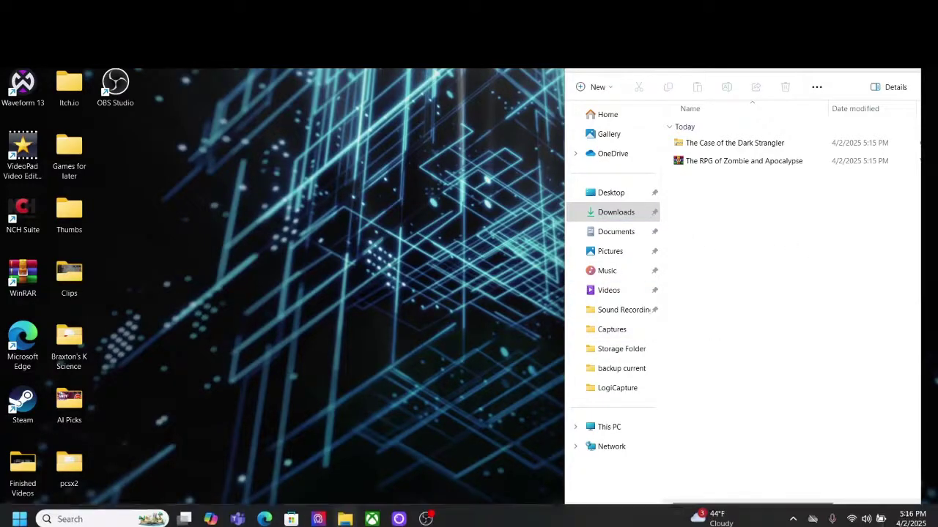
{"action": "left_click", "coordinate": [285, 520]}
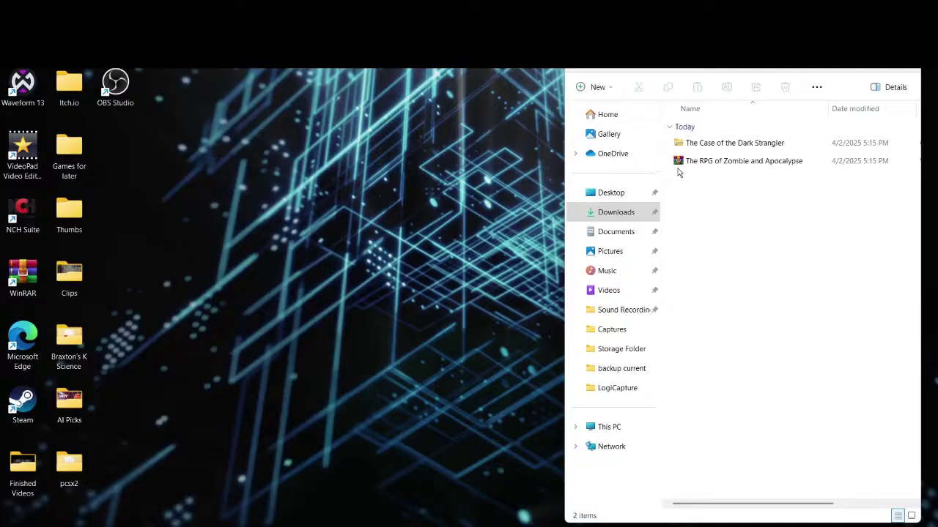
Extract the RPG of Zombie and Apocalypse game folder to Desktop\Itch.io with WinRAR, then close WinRAR.
{"action": "double_click", "coordinate": [751, 161]}
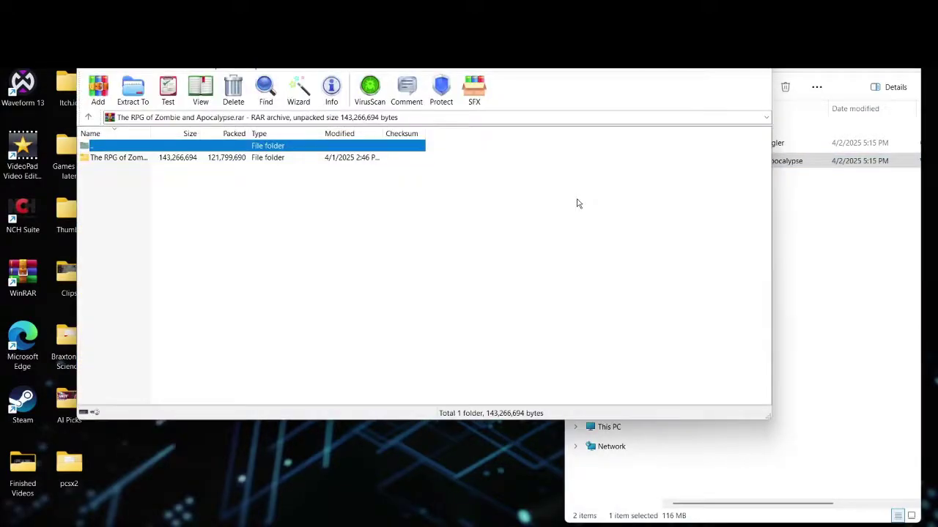
{"action": "key", "text": "Down"}
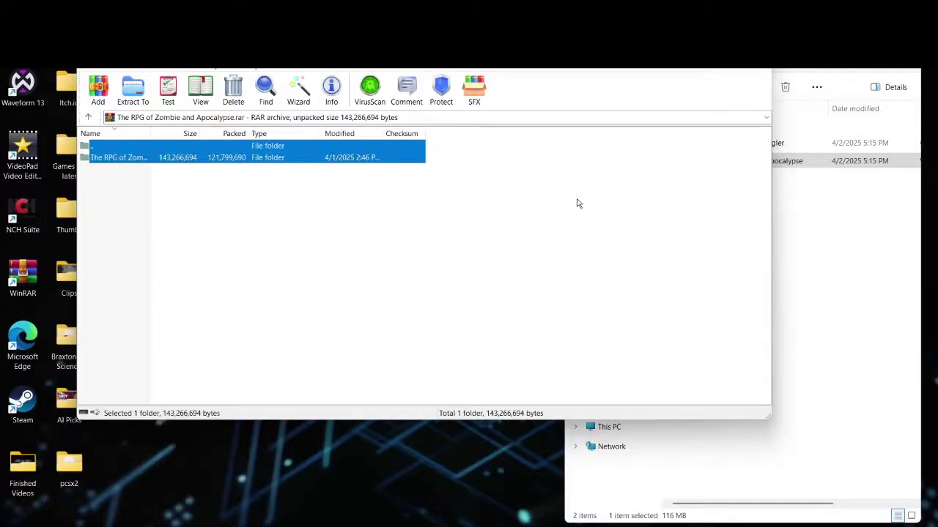
{"action": "left_click", "coordinate": [145, 145], "text": "shift"}
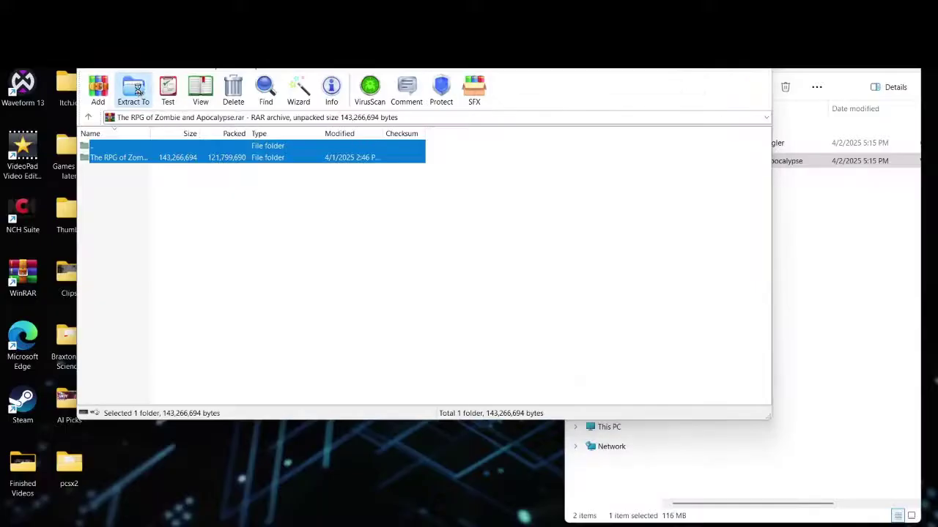
{"action": "left_click", "coordinate": [266, 153]}
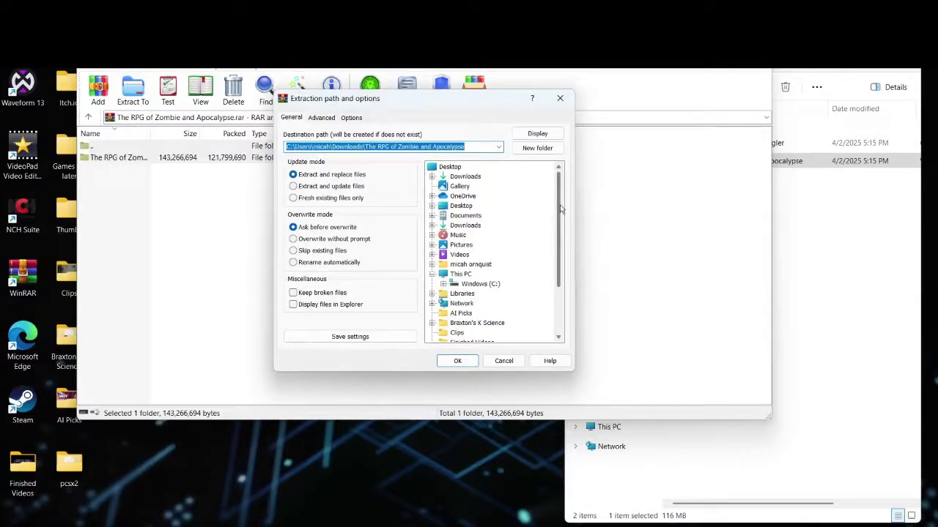
{"action": "scroll", "coordinate": [457, 308], "scroll_direction": "down", "scroll_amount": 3}
{"action": "left_click", "coordinate": [458, 303]}
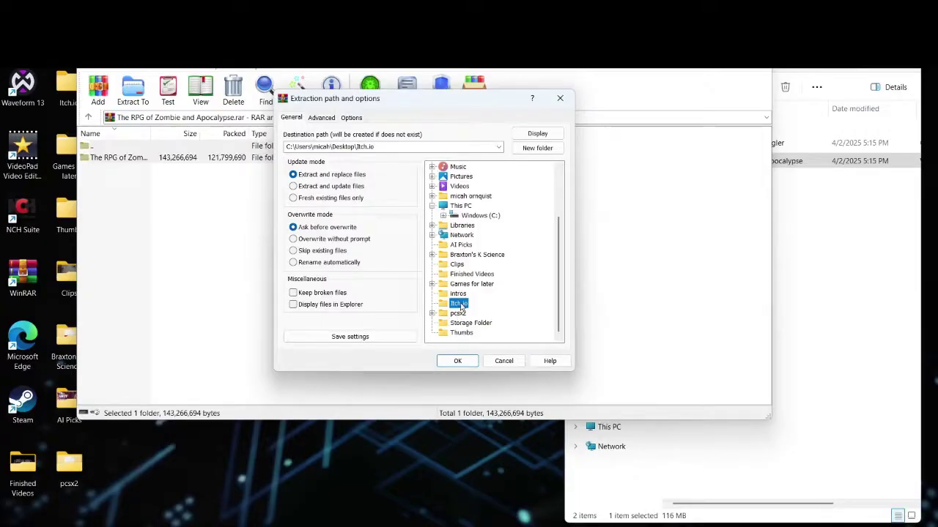
{"action": "left_click", "coordinate": [455, 361]}
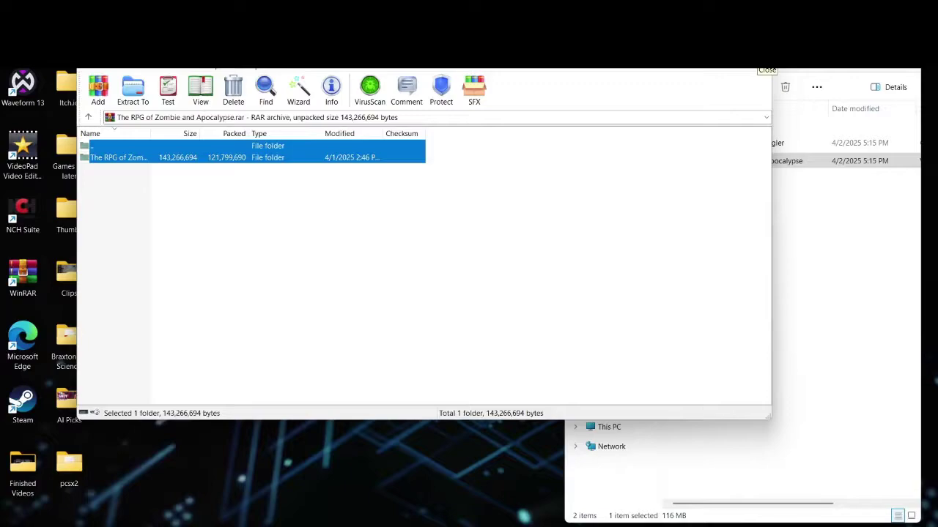
{"action": "left_click", "coordinate": [761, 65]}
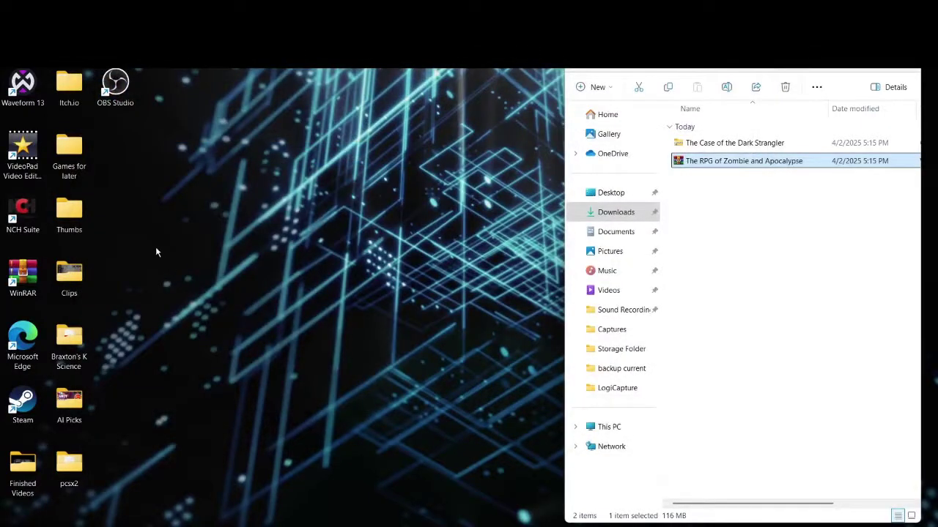
Locate the RPG of Zombie and Apocalypse .exe inside Desktop\Itch.io, then return to Itch.io.
{"action": "double_click", "coordinate": [65, 85]}
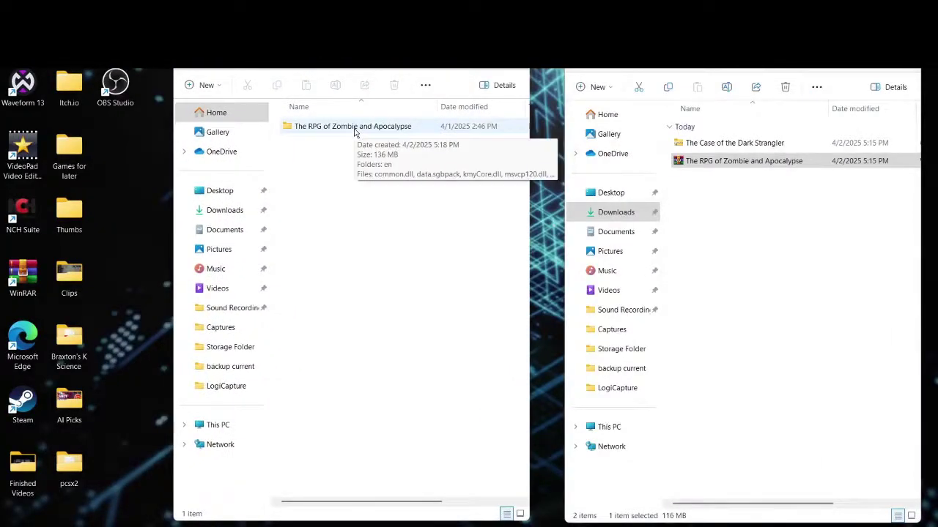
{"action": "double_click", "coordinate": [354, 129]}
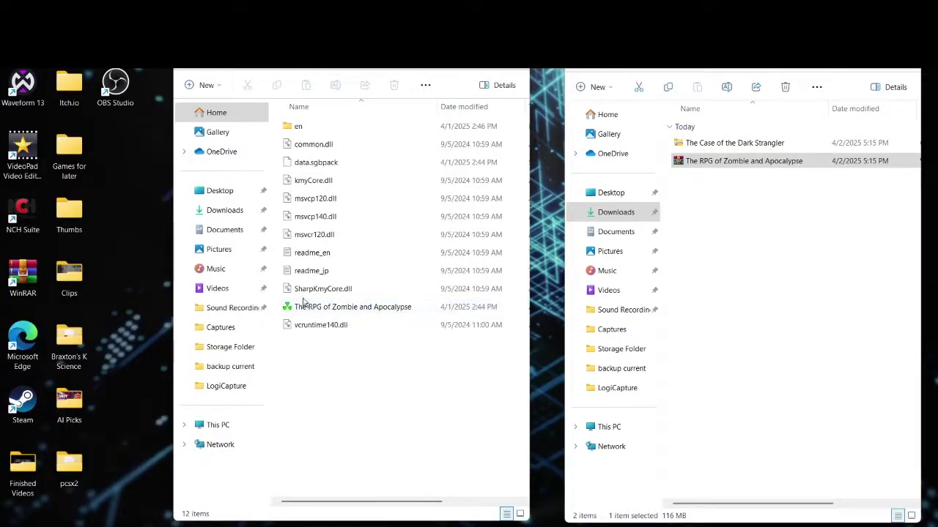
{"action": "left_click", "coordinate": [325, 308]}
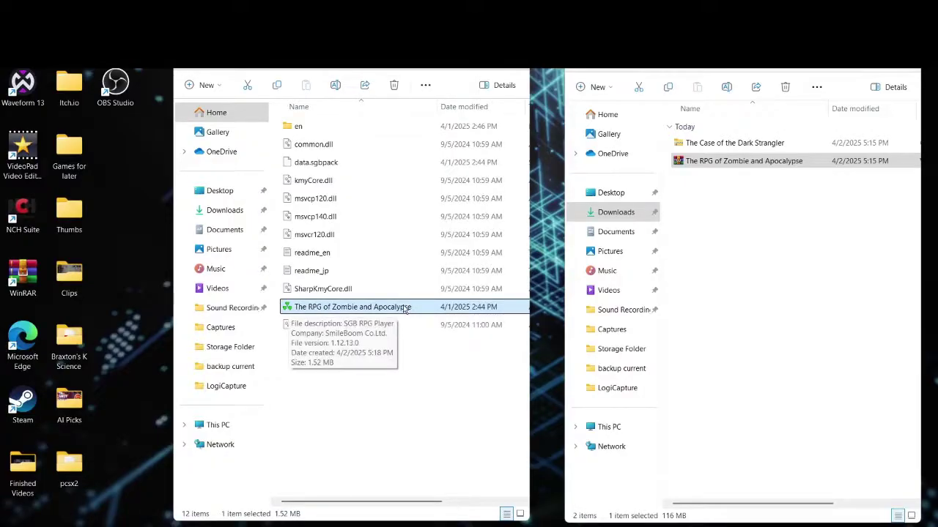
{"action": "left_click", "coordinate": [400, 425]}
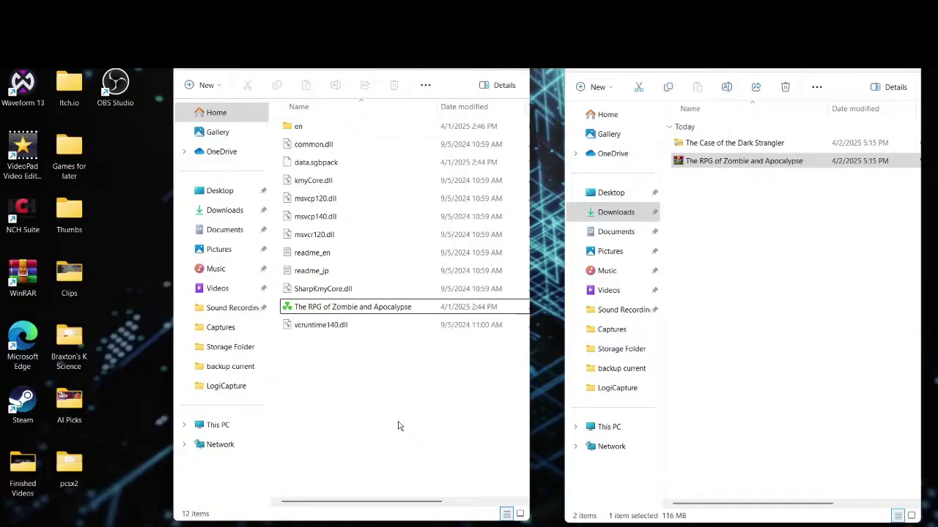
{"action": "key", "text": "alt+Up"}
{"action": "left_click", "coordinate": [675, 141]}
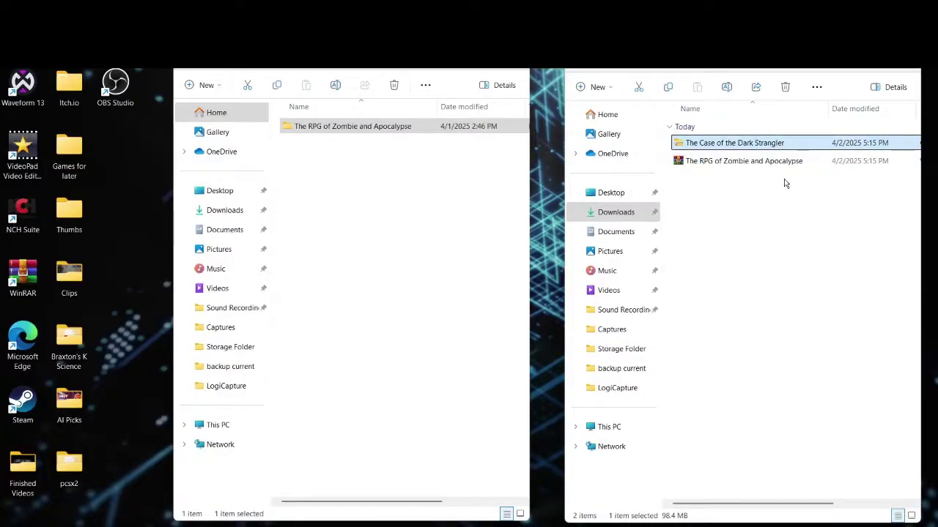
Open The Case of the Dark Strangler.zip in WinRAR archiver and extract it to Desktop\Itch.io.
{"action": "right_click", "coordinate": [729, 145]}
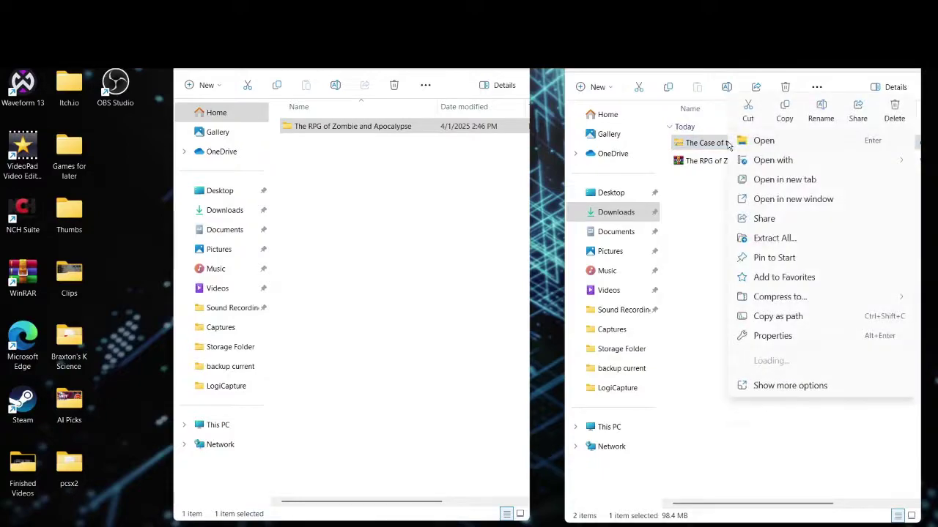
{"action": "mouse_move", "coordinate": [768, 160]}
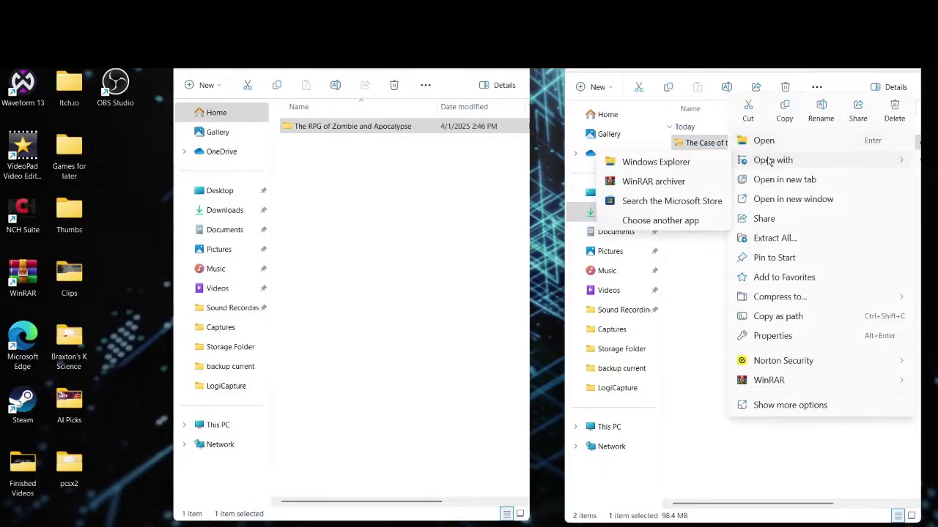
{"action": "left_click", "coordinate": [654, 182]}
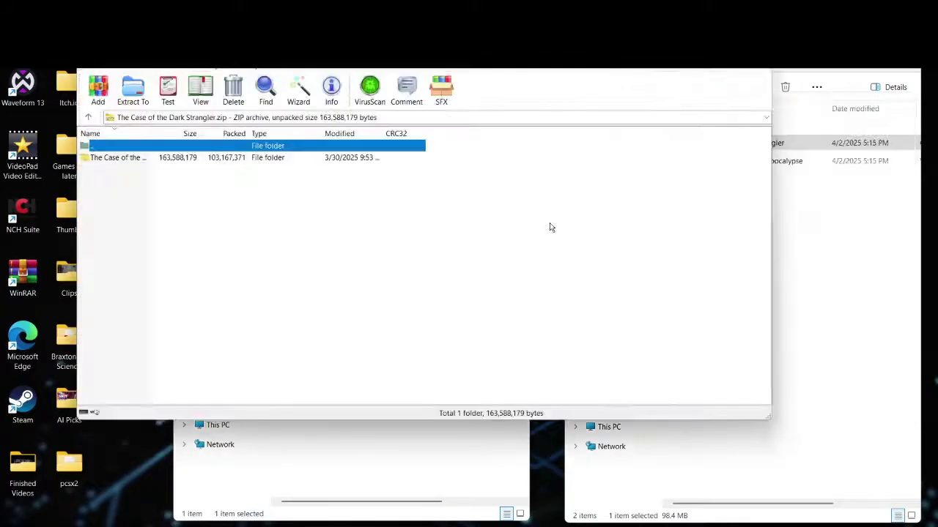
{"action": "key", "text": "Down"}
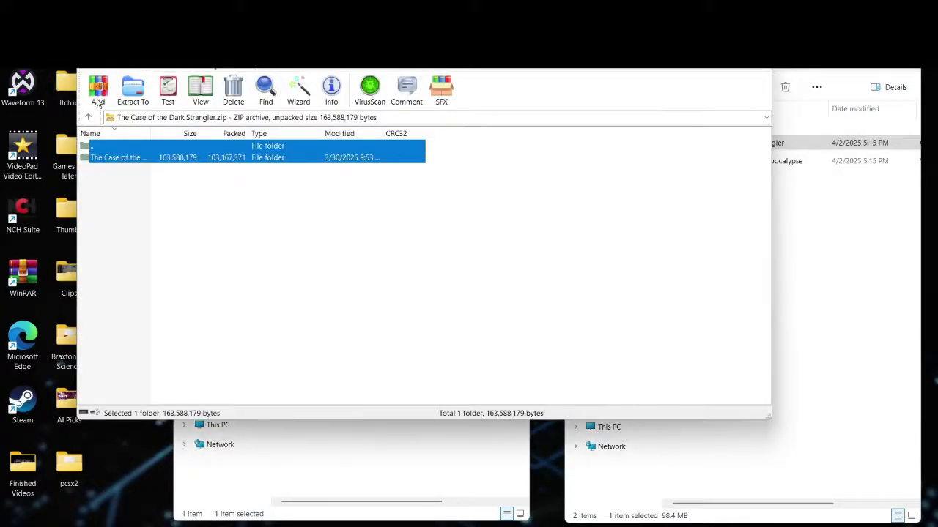
{"action": "left_click", "coordinate": [133, 91]}
{"action": "scroll", "coordinate": [463, 303], "scroll_direction": "down", "scroll_amount": 3}
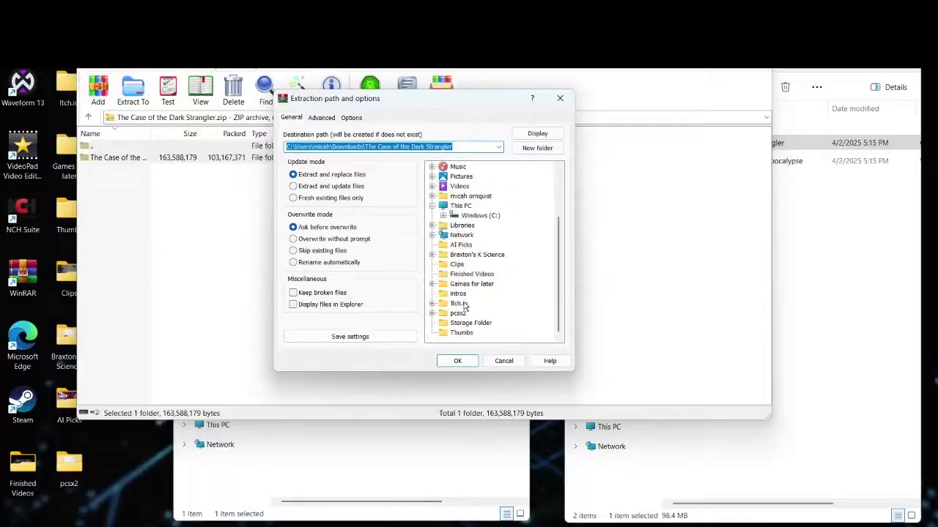
{"action": "left_click", "coordinate": [461, 303]}
{"action": "left_click", "coordinate": [451, 360]}
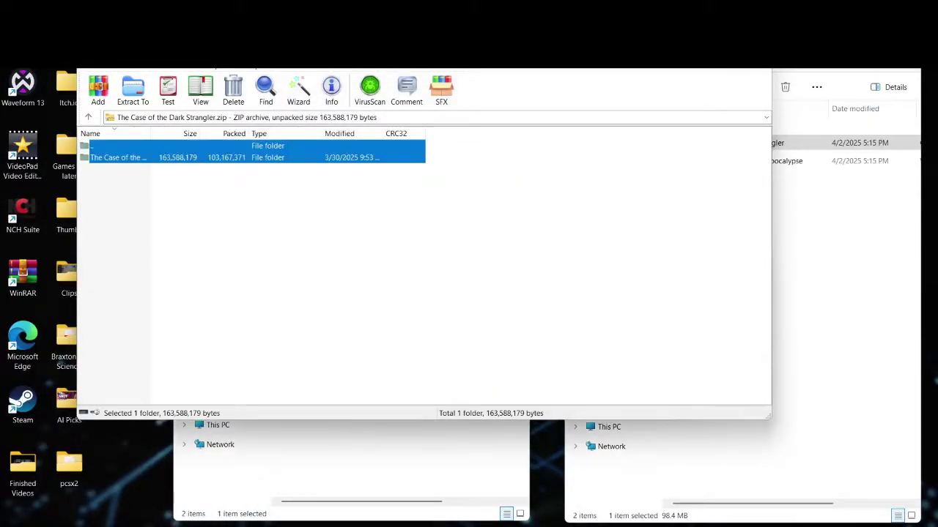
Close WinRAR, locate the Dark Strangler .exe in its Itch.io folder, then close the window.
{"action": "key", "text": "Escape"}
{"action": "left_click", "coordinate": [355, 128]}
{"action": "double_click", "coordinate": [354, 129]}
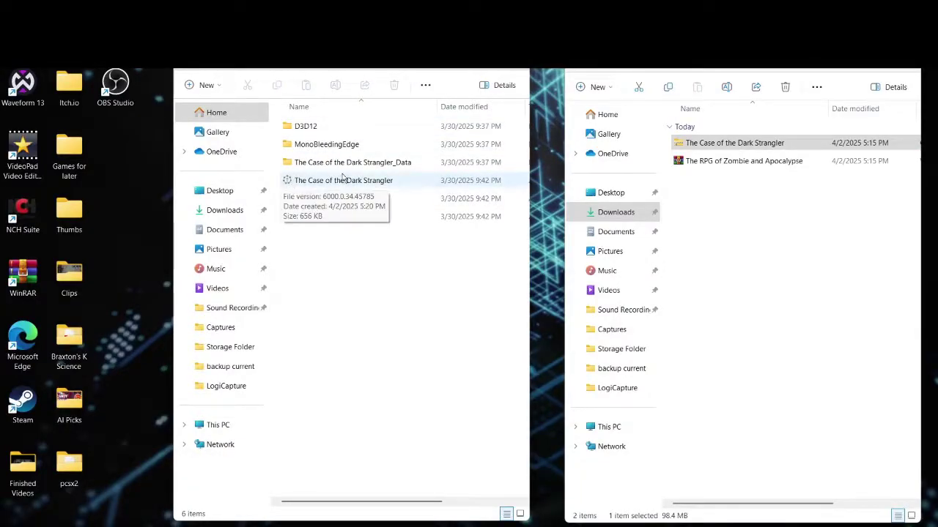
{"action": "left_click", "coordinate": [397, 182]}
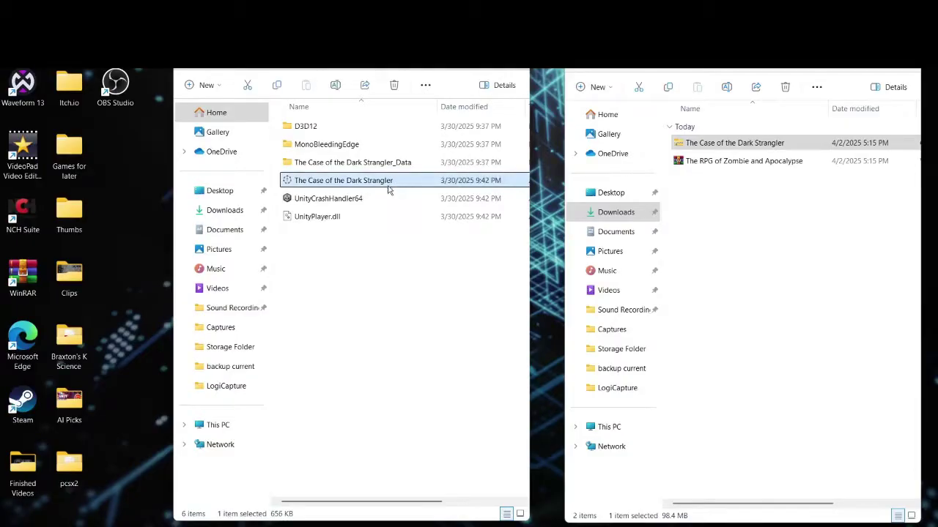
{"action": "key", "text": "alt+F4"}
{"action": "key", "text": "alt+F4"}
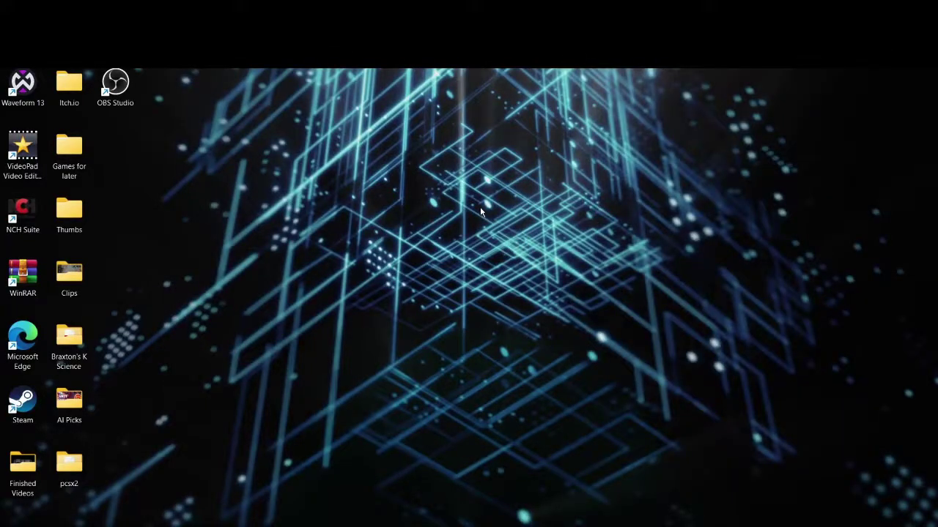